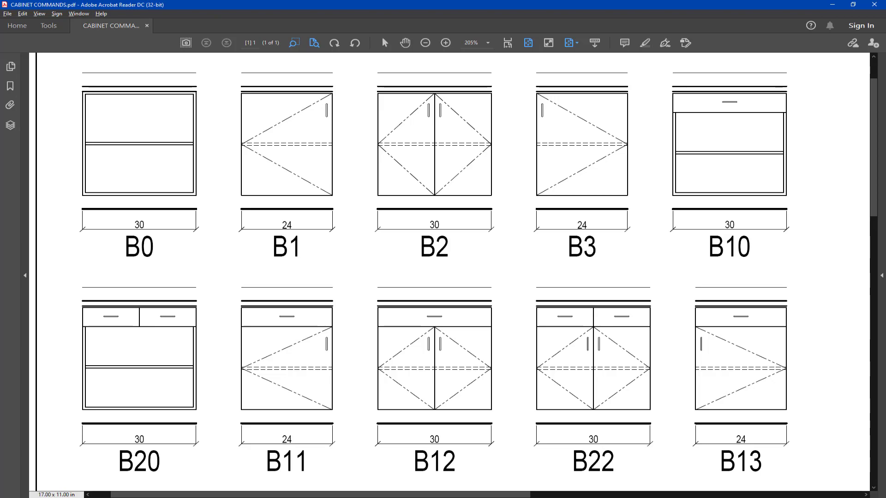
Switch to the AutoCAD drawing and insert the PICK WALL title and finish schedule block at the frame's lower-left corner.
key("alt+Tab")
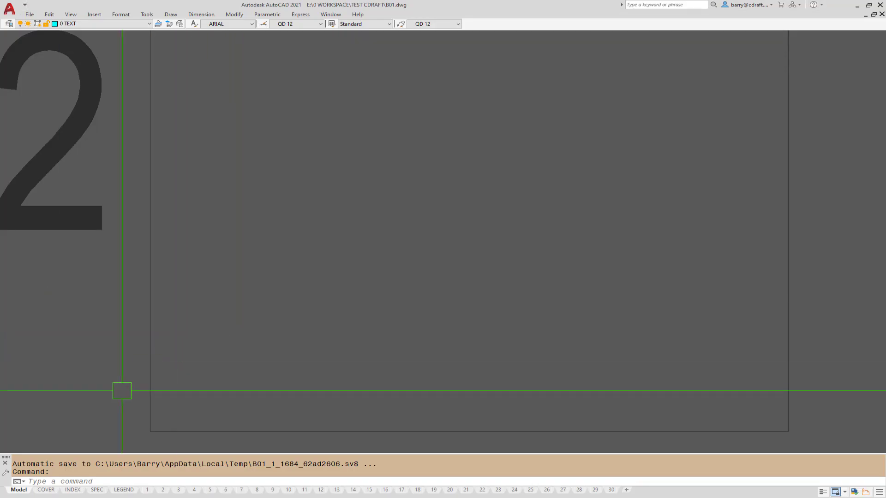
key("space")
left_click(150, 431)
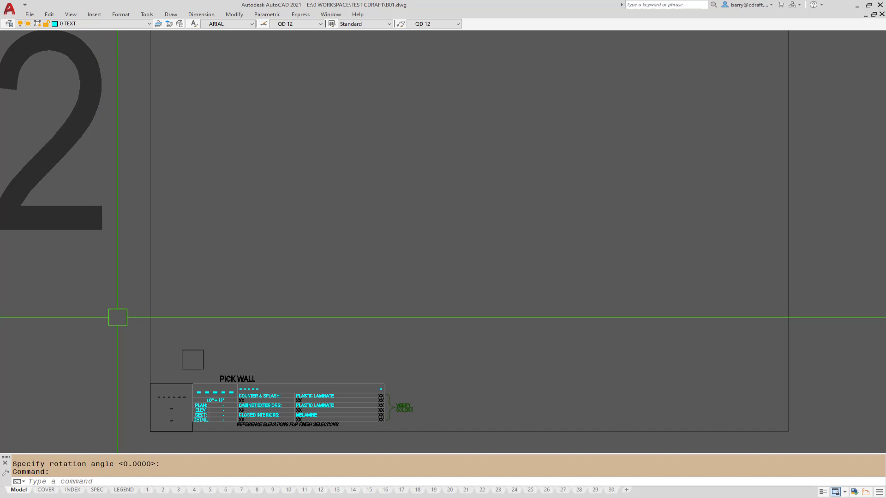
Insert the starting filler with the F1 command: filler width 1, countertop height 34, no wall cabinets, at the default insertion point.
type("F1")
key("Return")
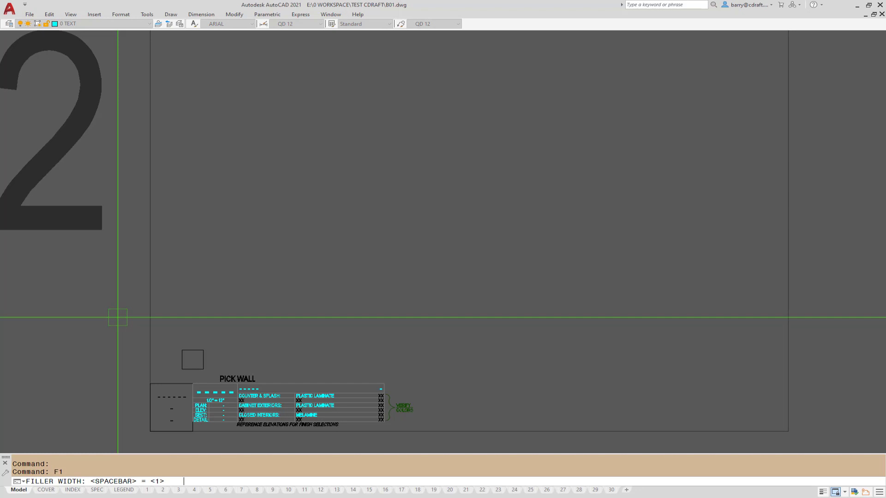
key("space")
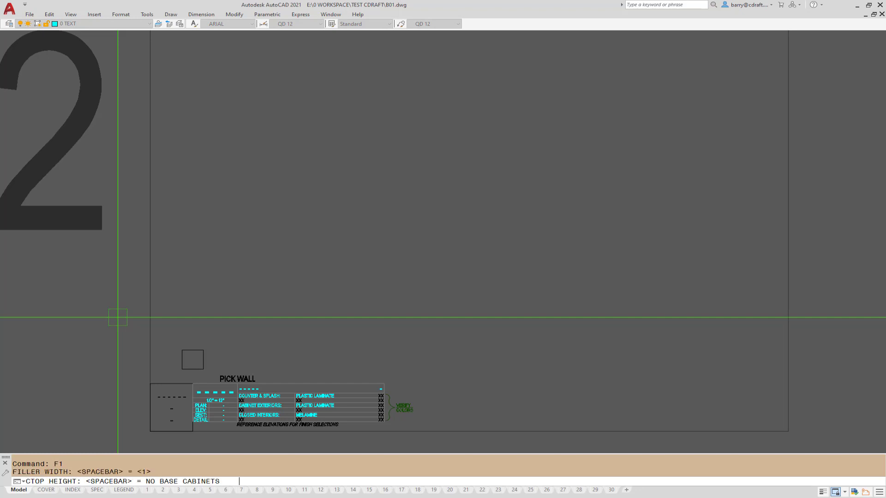
type("34")
key("Return")
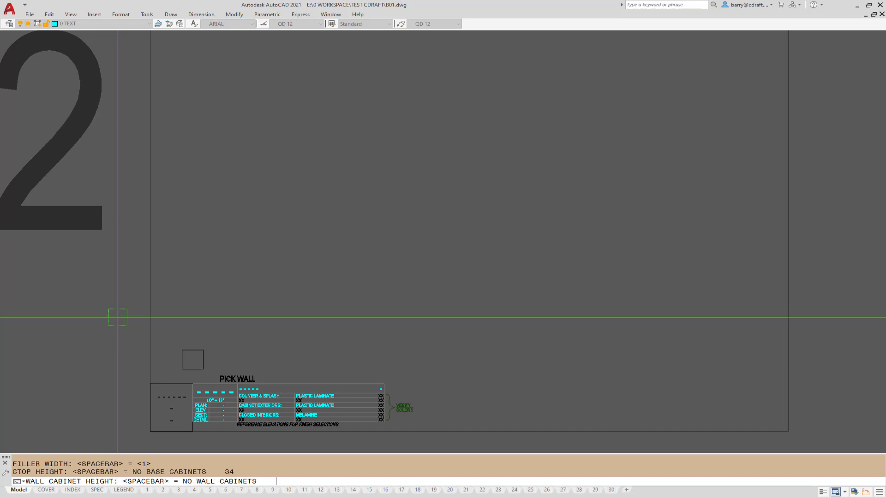
key("space")
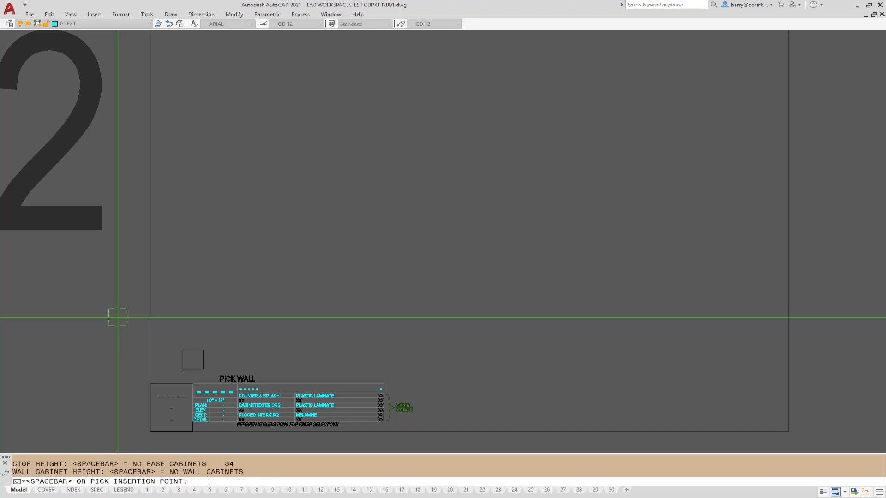
key("space")
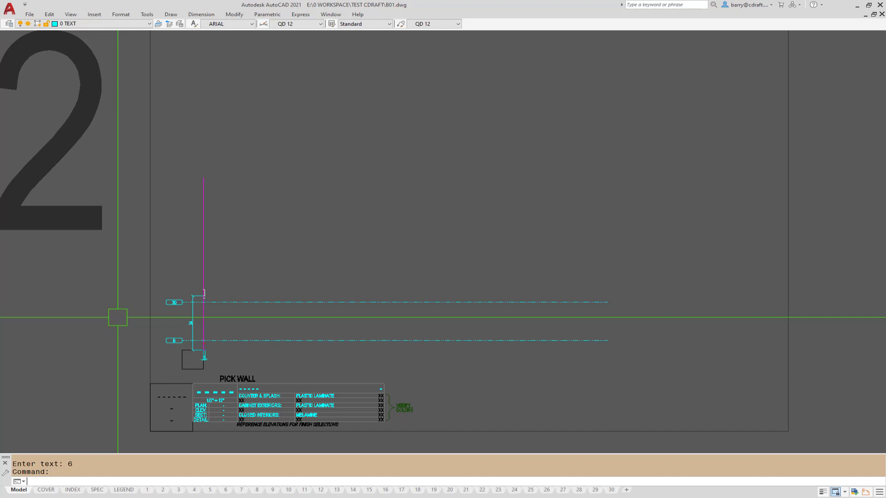
Add one B11 base cabinet beside the left filler, 18 wide with the previous height and 1 shelf, at the default insertion point.
type("B11")
key("Return")
type("18")
key("Return")
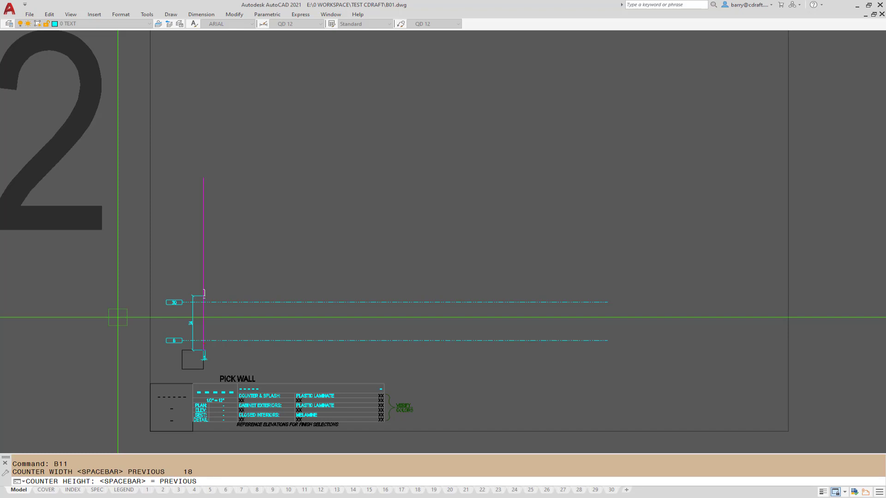
key("space")
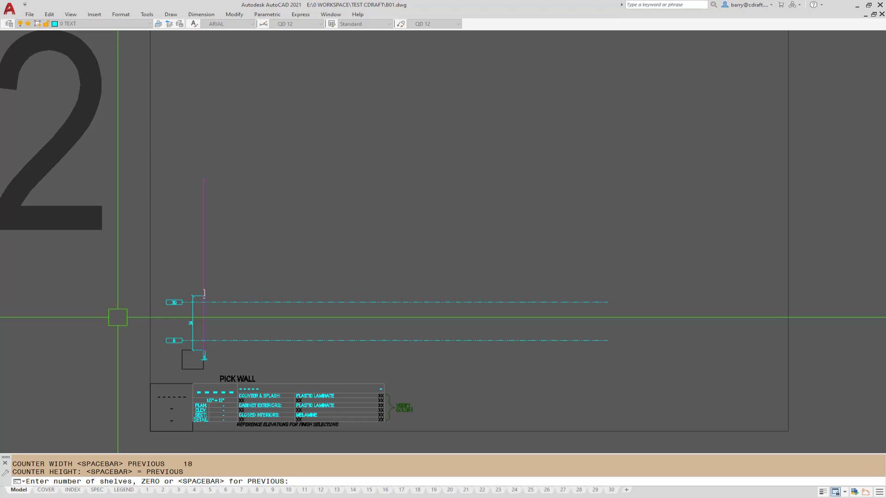
type("1")
key("space")
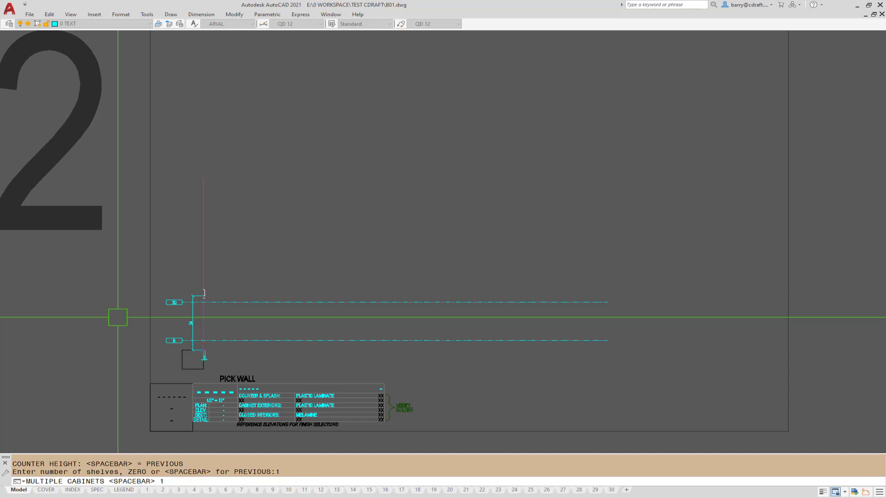
key("space")
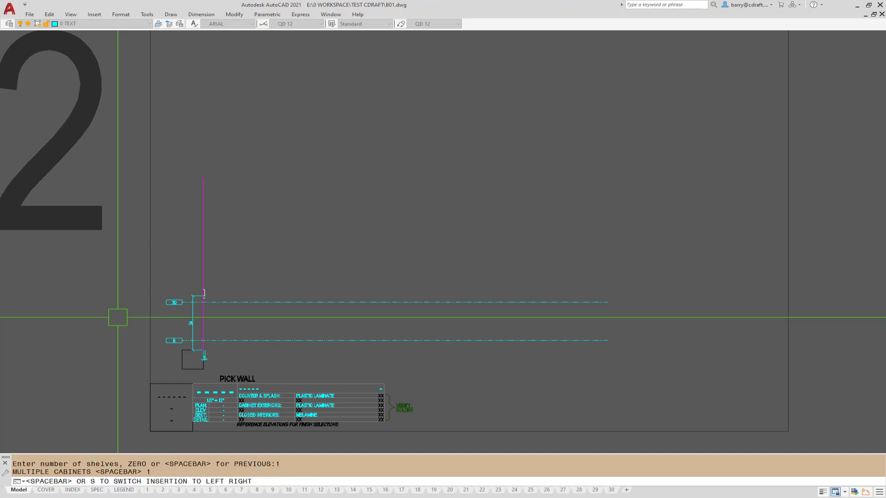
key("space")
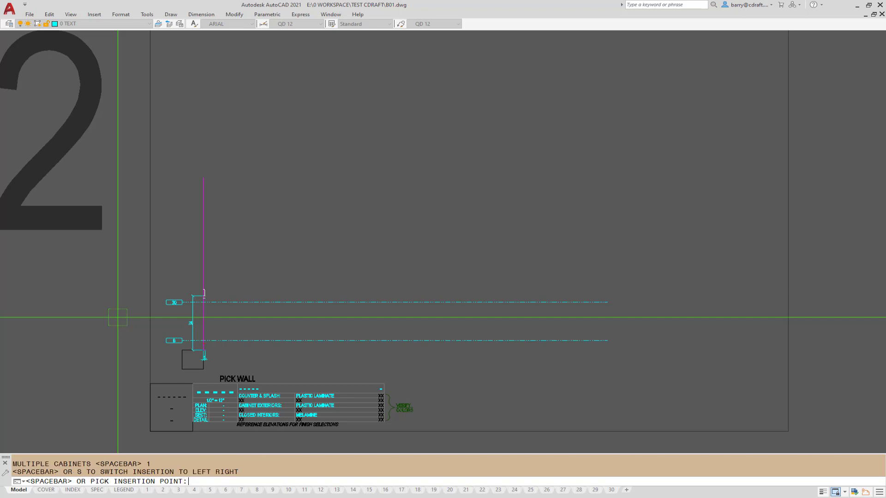
key("space")
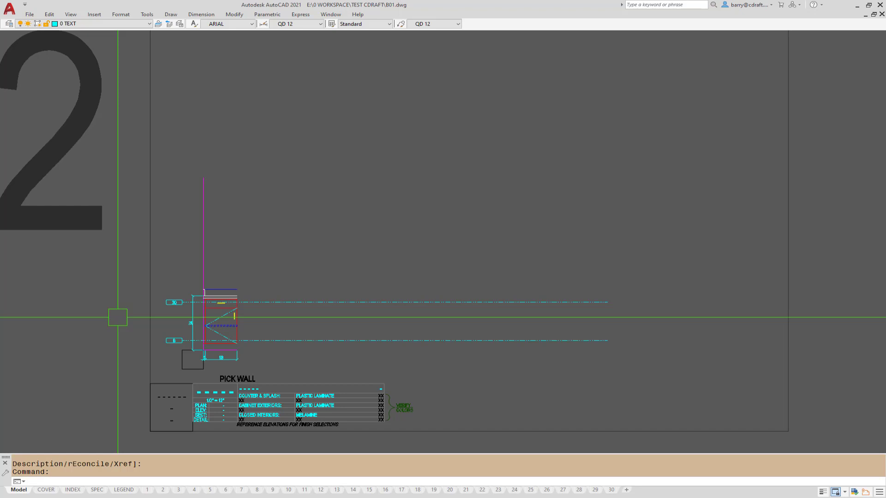
Add three B22 base cabinets, each 36 wide, continuing the run with the previous height and shelf count.
type("B22")
key("space")
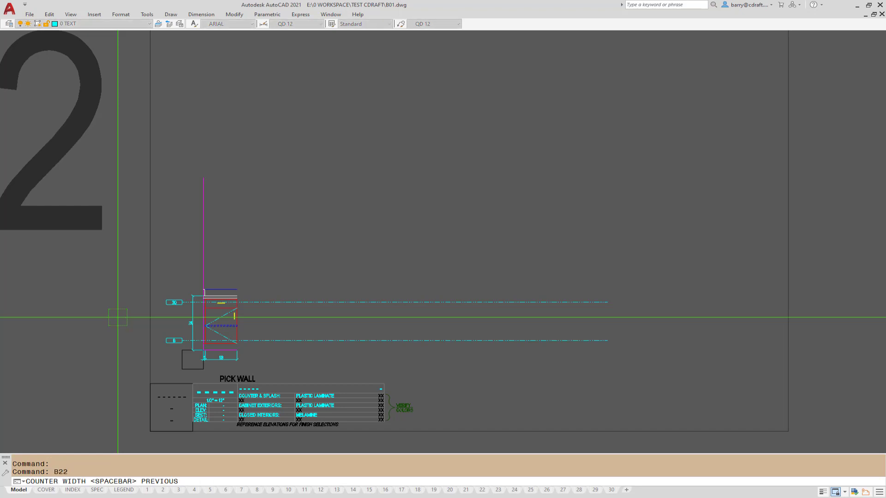
type("36")
key("Return")
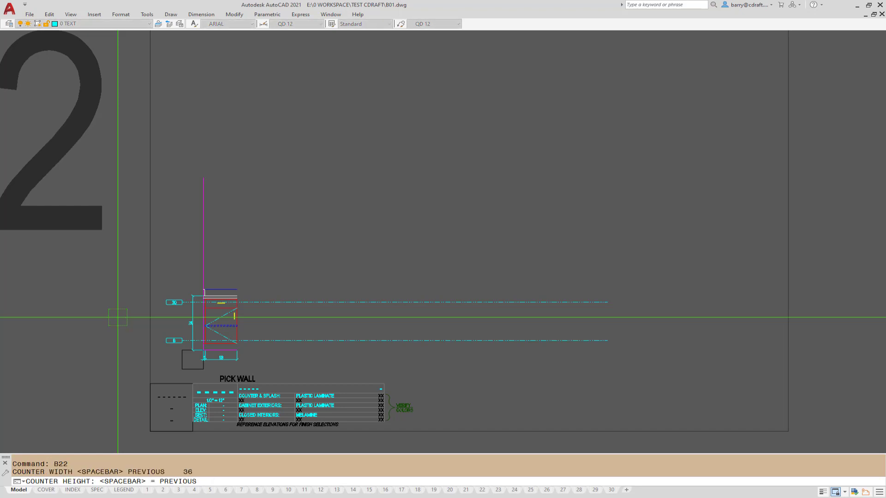
key("space")
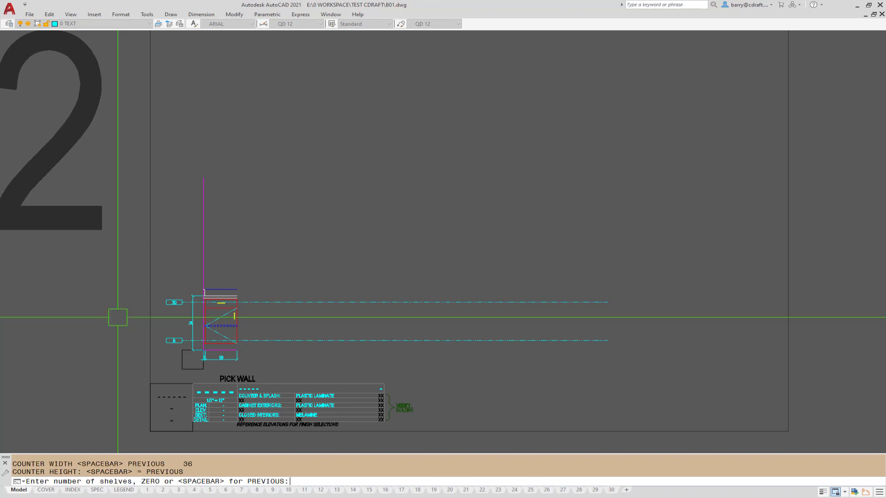
key("space")
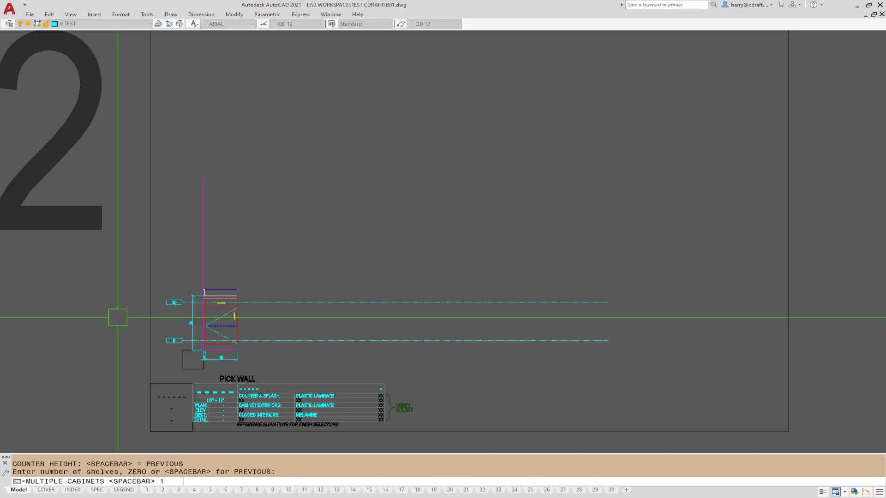
type("3")
key("Return")
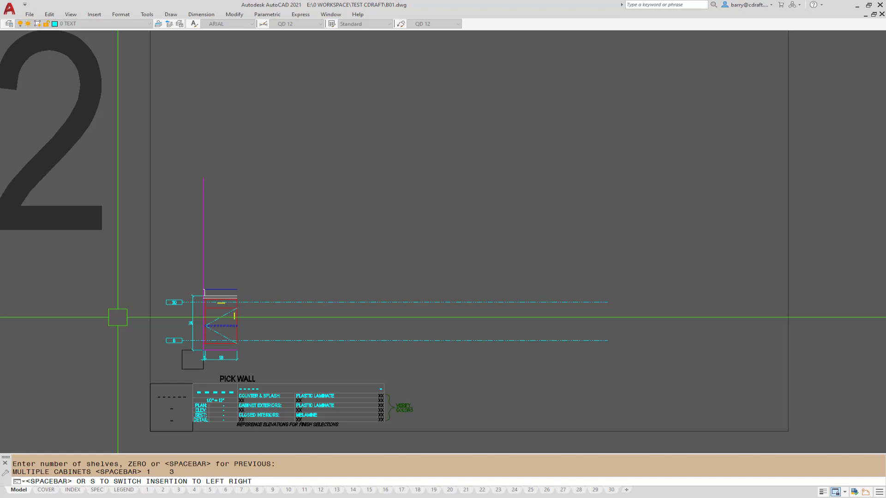
key("space")
key("space")
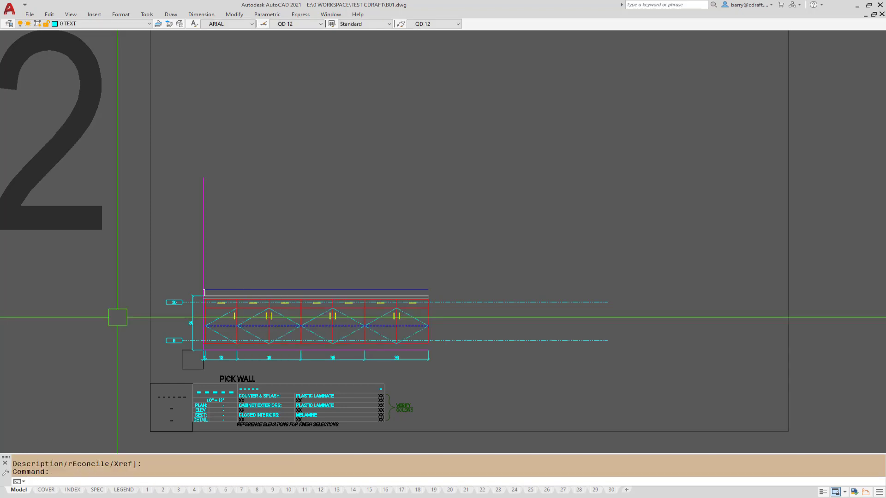
Add one B13 base cabinet at the end of the run, 18 wide with the previous height and shelf count.
type("B13")
key("space")
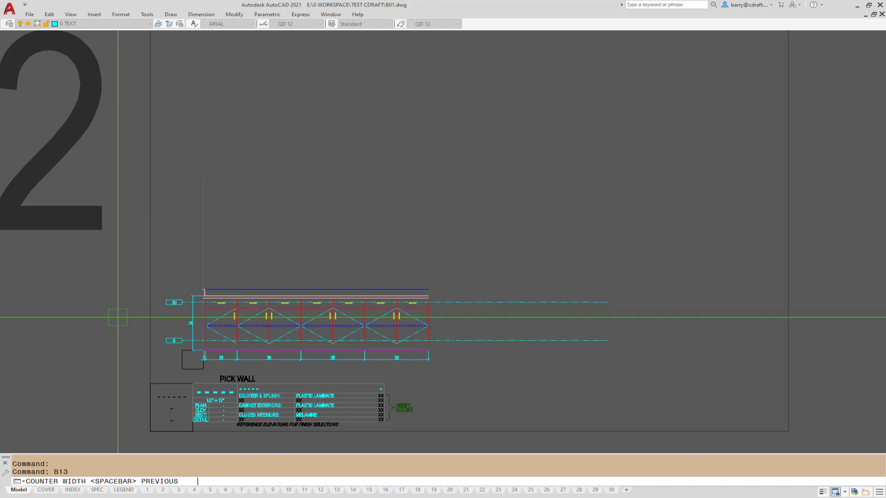
type("18")
key("Return")
key("space")
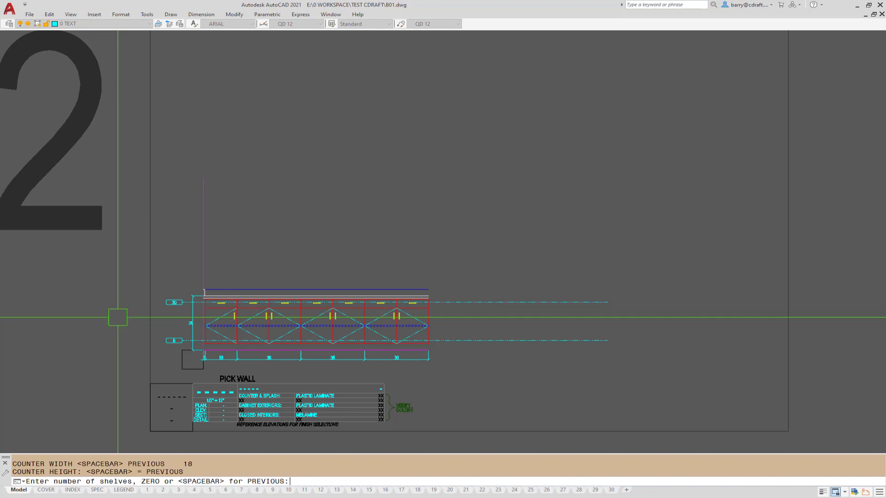
key("space")
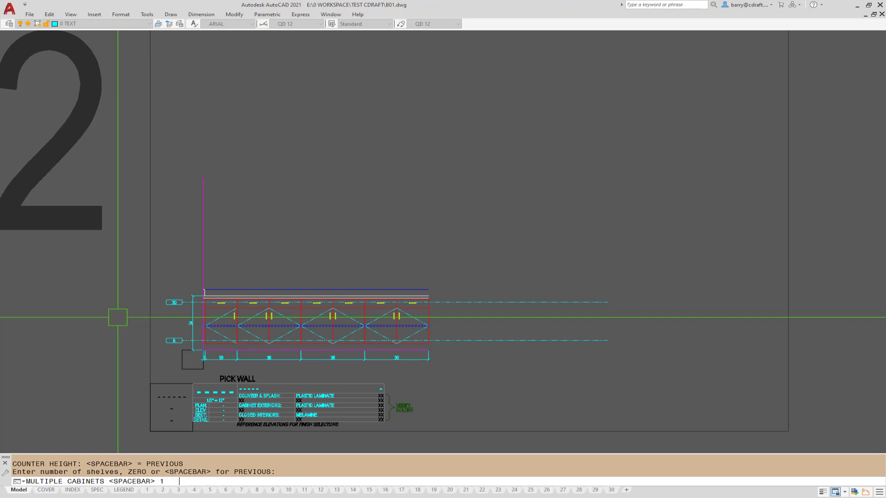
key("space")
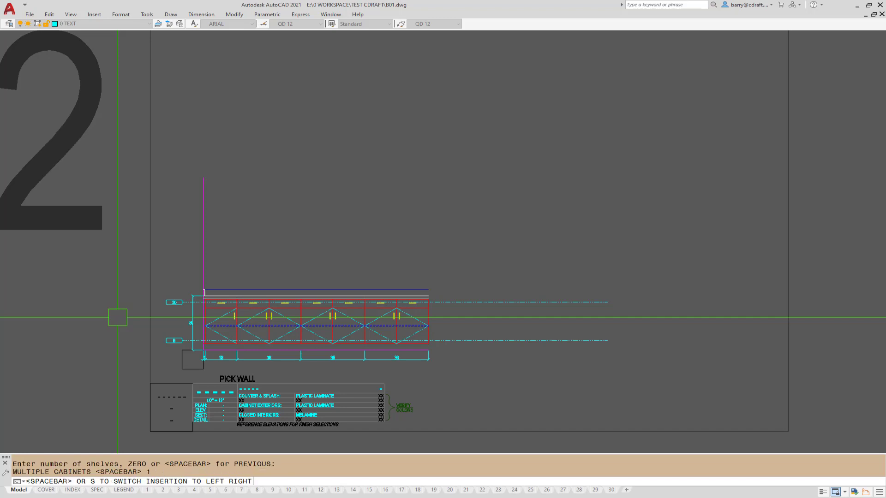
key("space")
key("space")
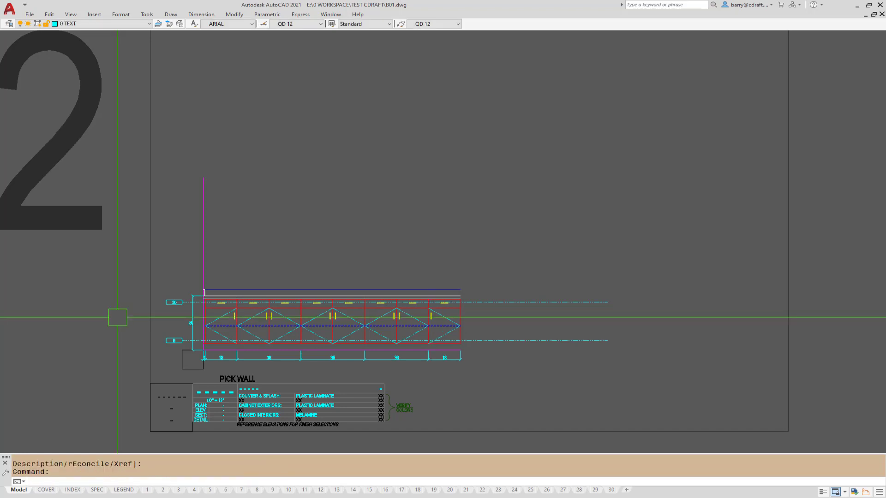
Close the run with the F2 end filler: filler width 1, countertop height 34, no wall cabinets, at the default insertion point.
type("F2")
key("space")
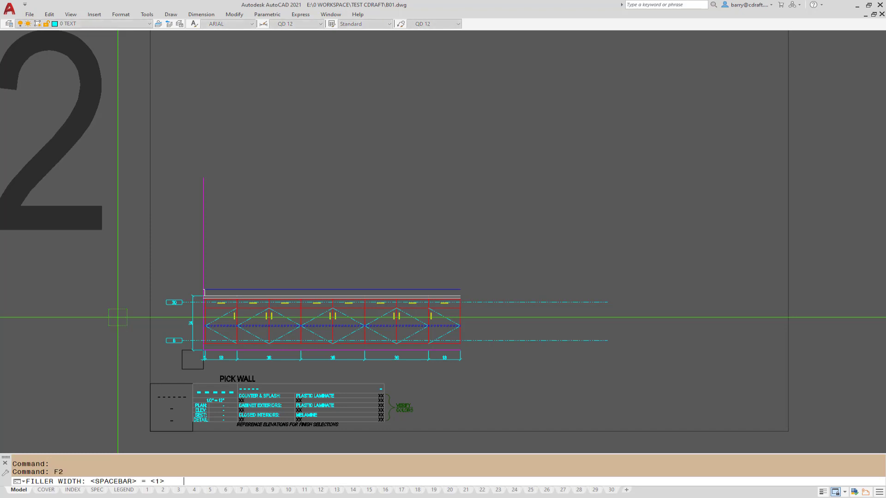
key("space")
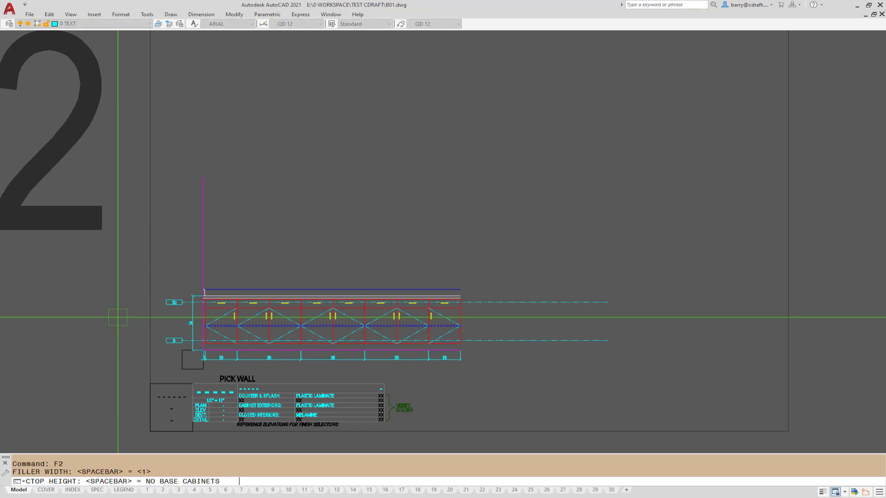
type("34")
key("space")
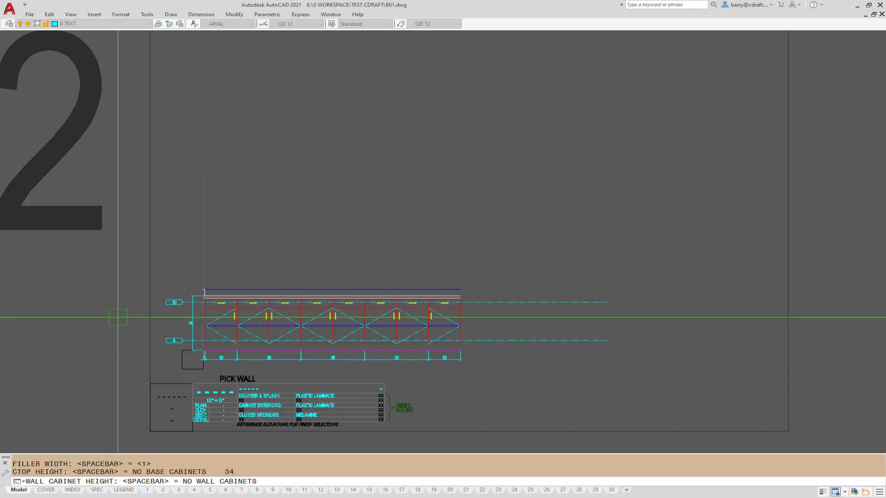
key("space")
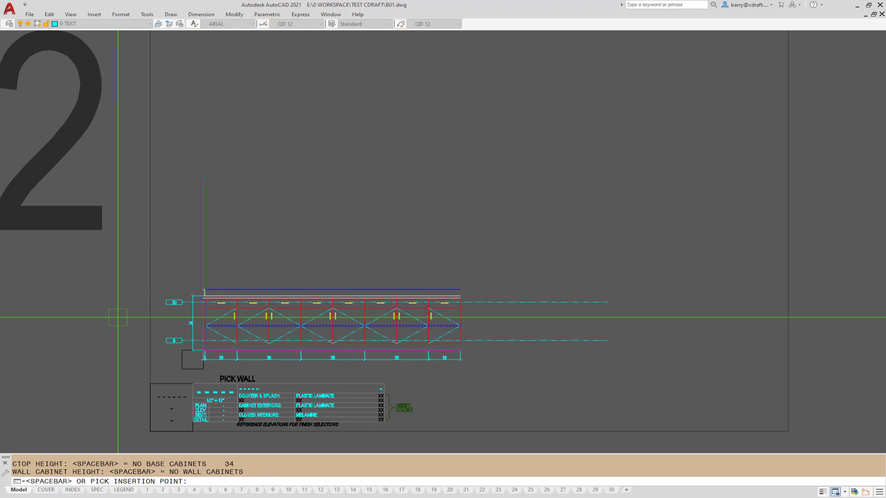
key("space")
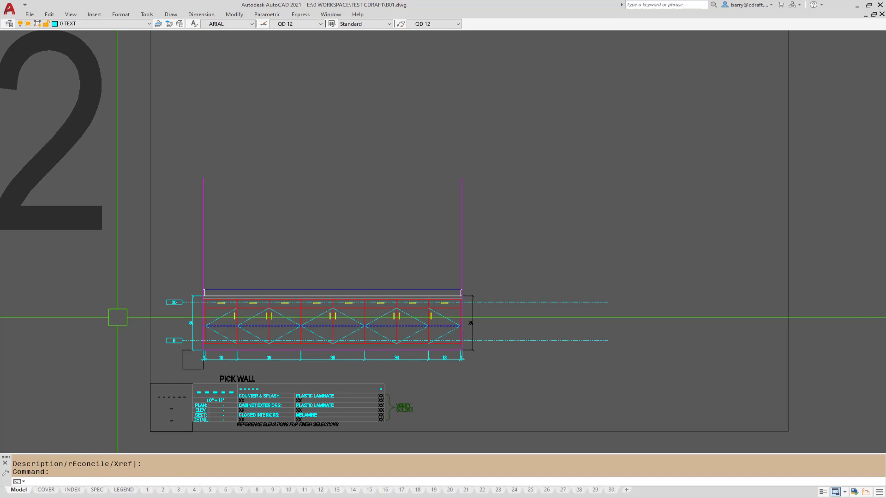
Move the right filler's dimension text outside its extension lines, to the right of the cabinet run.
scroll(464, 374, "up", 10)
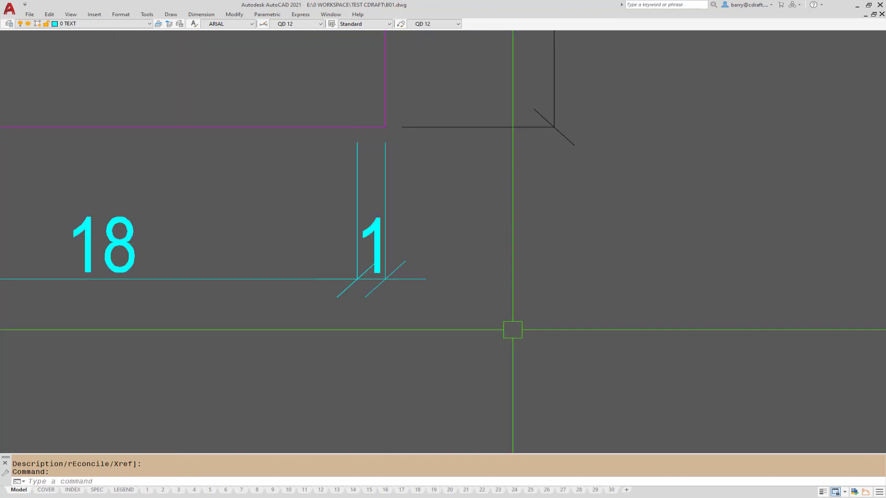
left_click(410, 278)
left_click(371, 245)
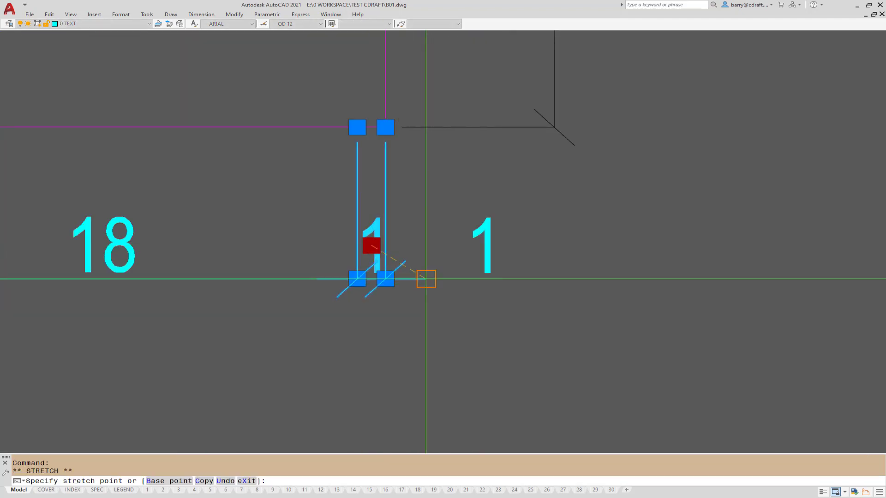
key("Escape")
Add an overall linear dimension below the cabinet run, from the right filler's outer edge to the left filler's outer edge.
type("DC")
key("space")
left_click(385, 277)
scroll(503, 290, "down", 10)
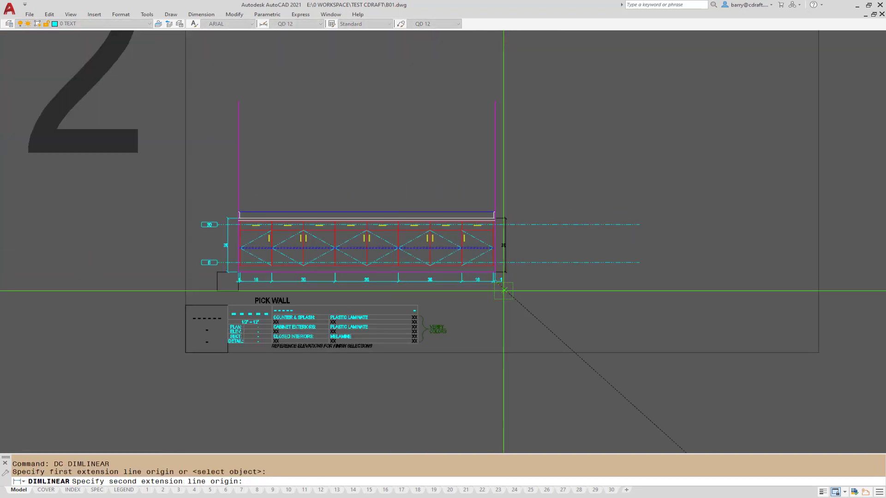
scroll(235, 283, "up", 8)
scroll(187, 245, "down", 3)
scroll(175, 222, "up", 3)
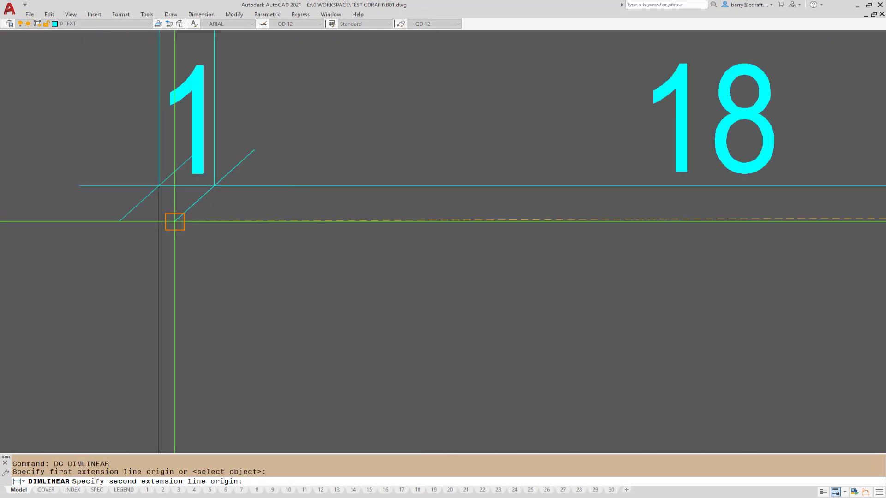
left_click(158, 185)
scroll(158, 186, "down", 3)
left_click(162, 337)
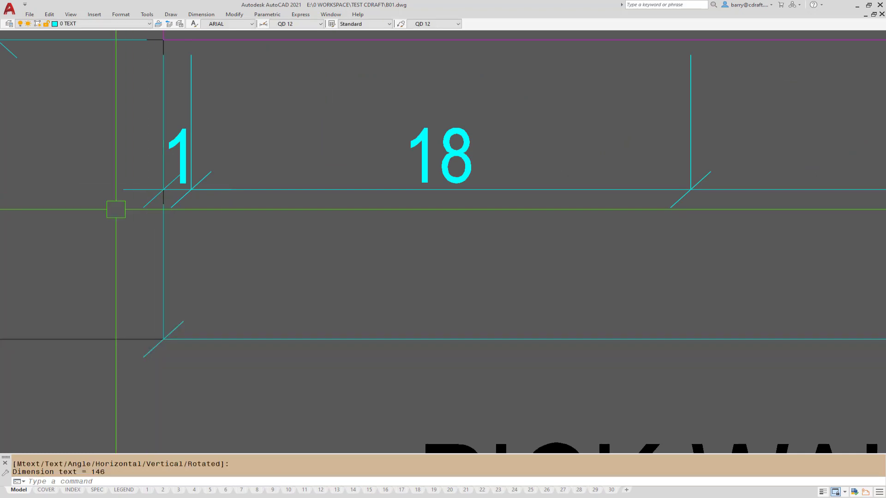
Move the left filler's dimension text outside its extension lines, to the left of the cabinet run.
scroll(115, 209, "up", 3)
left_click(252, 135)
left_click(251, 158)
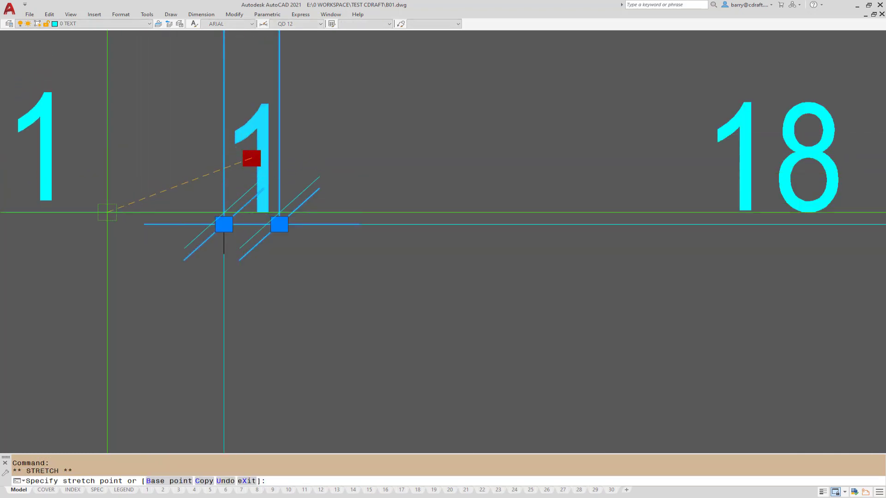
scroll(143, 222, "down", 6)
key("Escape")
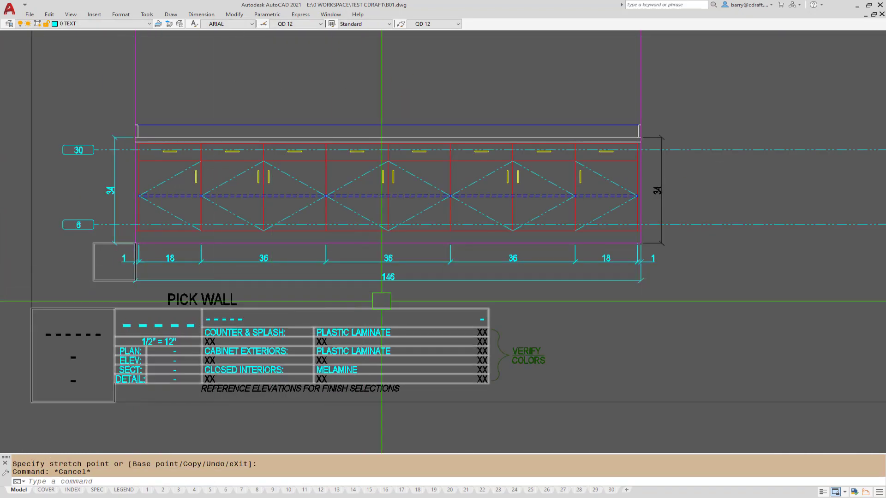
Place a FIELD VERIFY note with the FV command directly beneath the overall 146 dimension, without rotation.
scroll(394, 301, "up", 3)
type("fv")
key("Return")
left_click(437, 263)
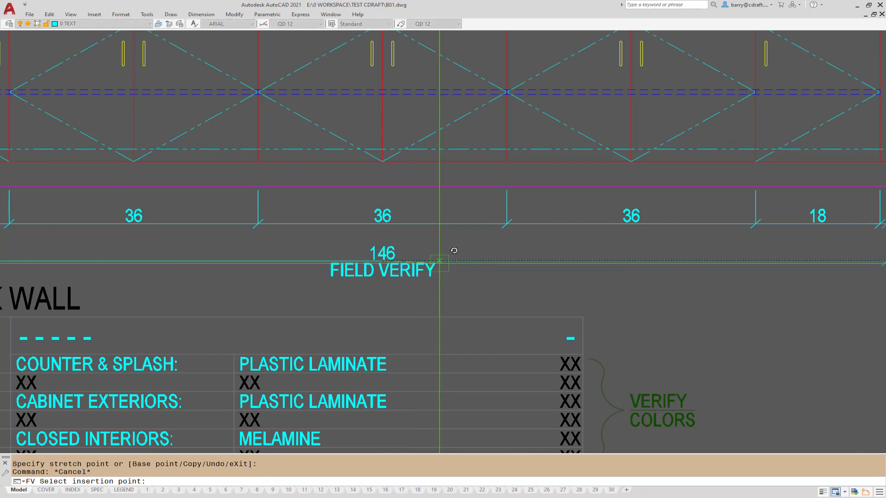
left_click(540, 261)
Insert the GKEYS section key block on the countertop's top edge, above the right door of the last 36-wide cabinet.
scroll(484, 123, "down", 4)
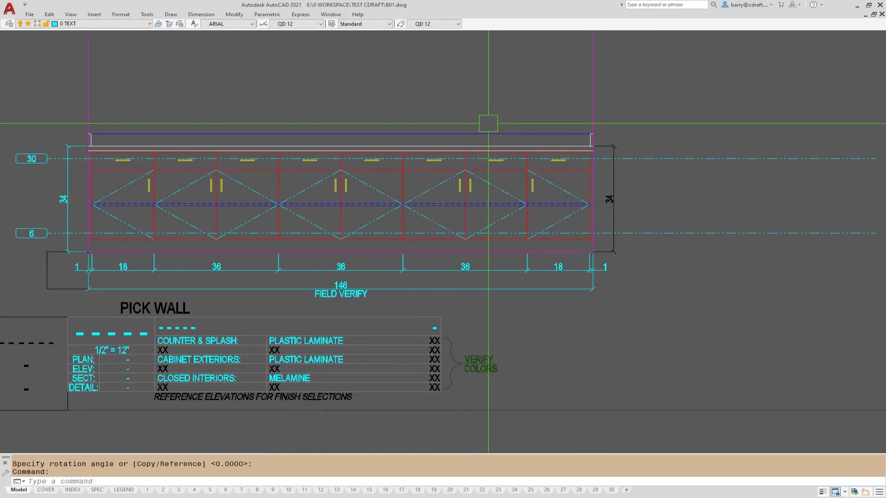
scroll(488, 123, "up", 3)
type("sx")
key("Return")
type("gkeys")
key("Return")
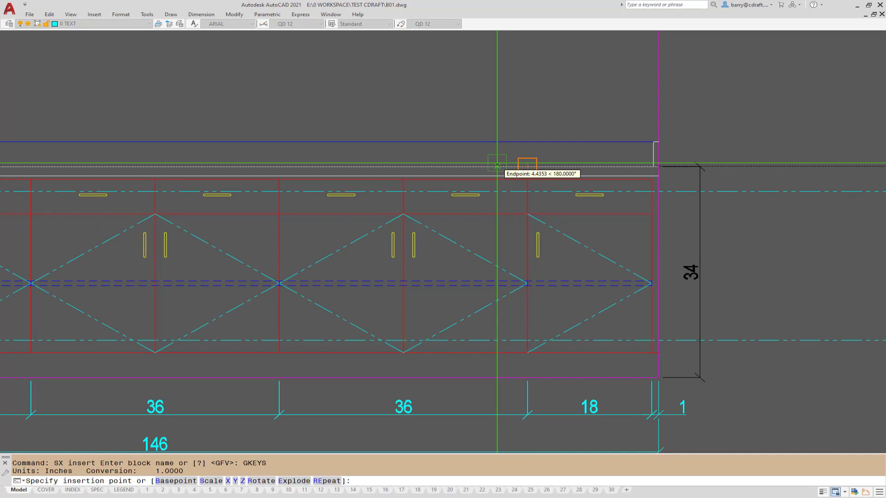
left_click(497, 165)
Fill in the section key's attributes: ID PP134, section number 1 and sheet S4.
scroll(466, 166, "down", 3)
scroll(466, 166, "up", 5)
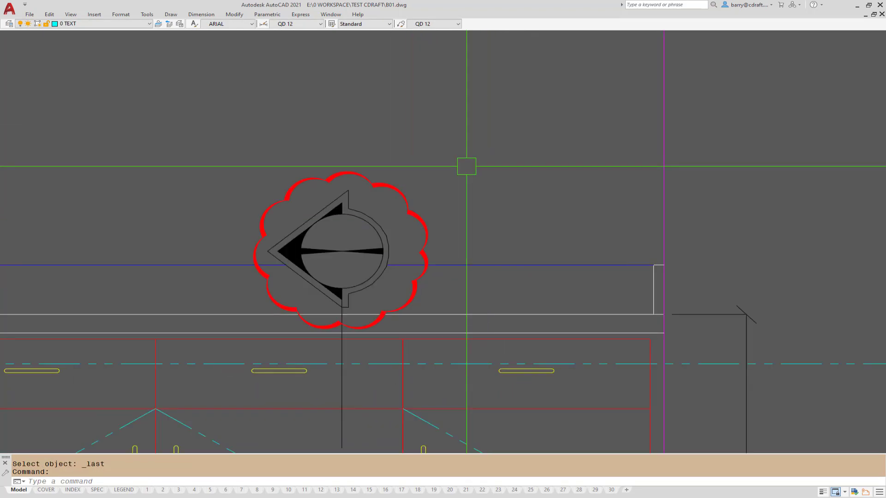
double_click(345, 203)
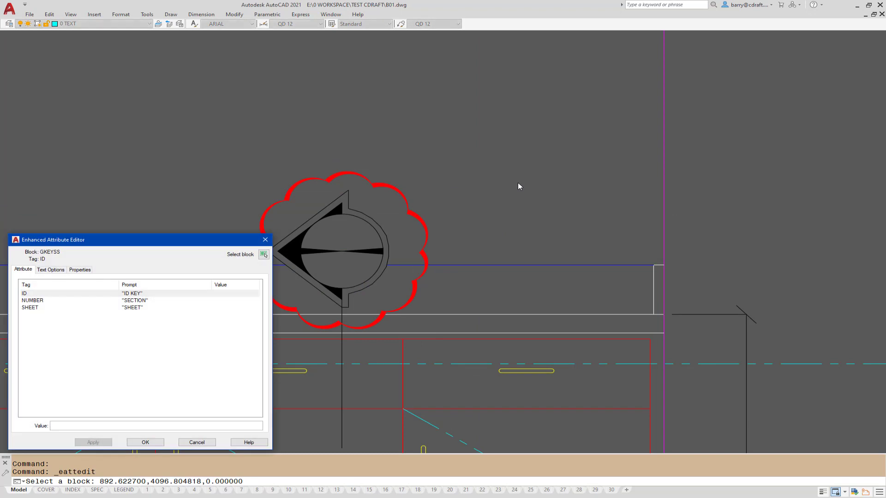
type("PP134")
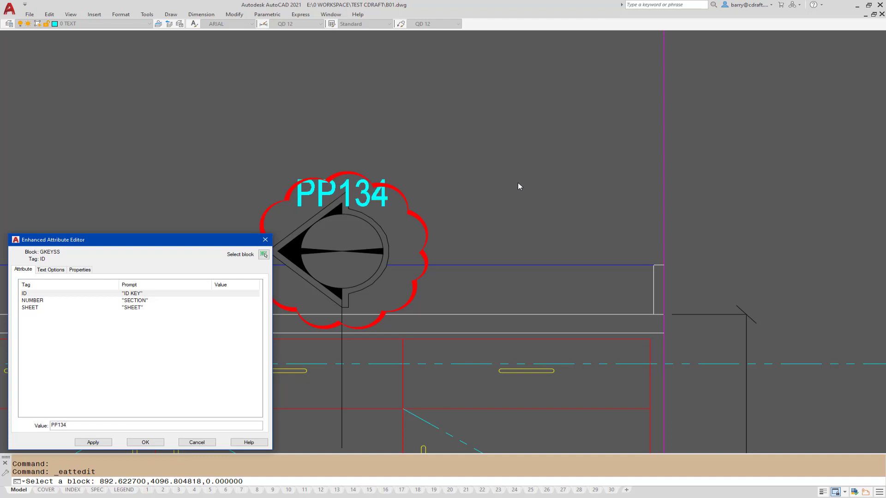
key("Return")
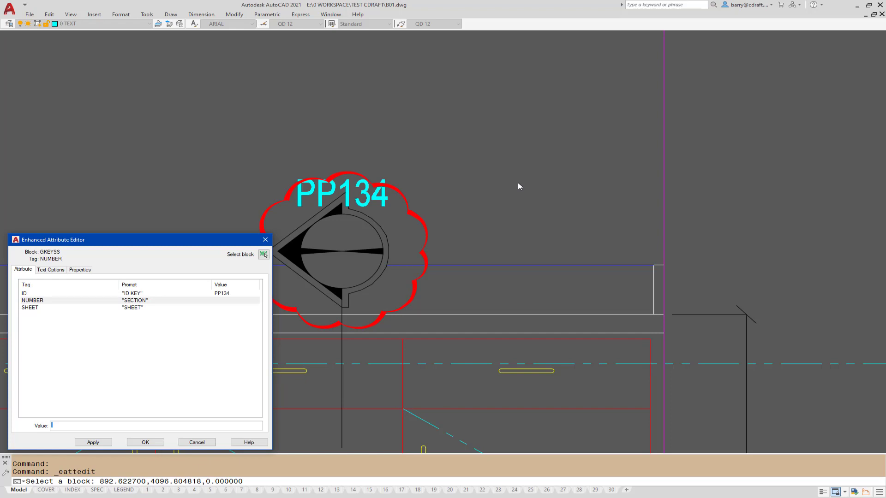
type("1")
key("Return")
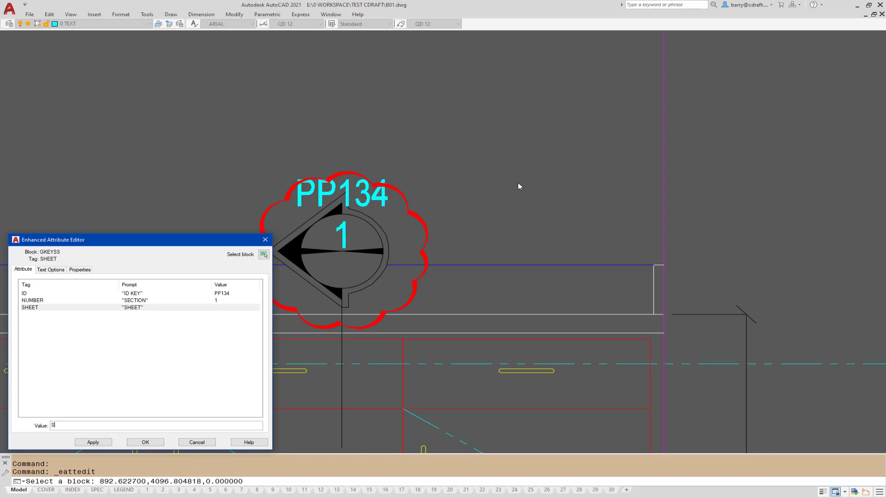
type("S4")
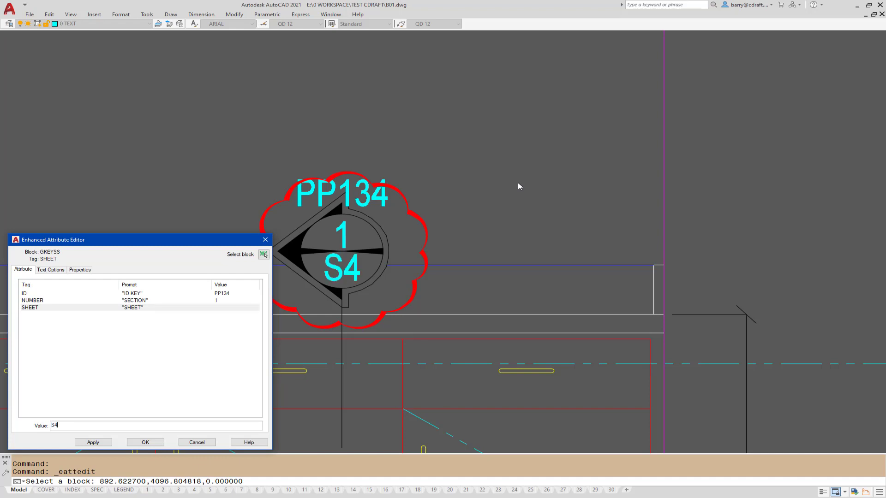
key("Return")
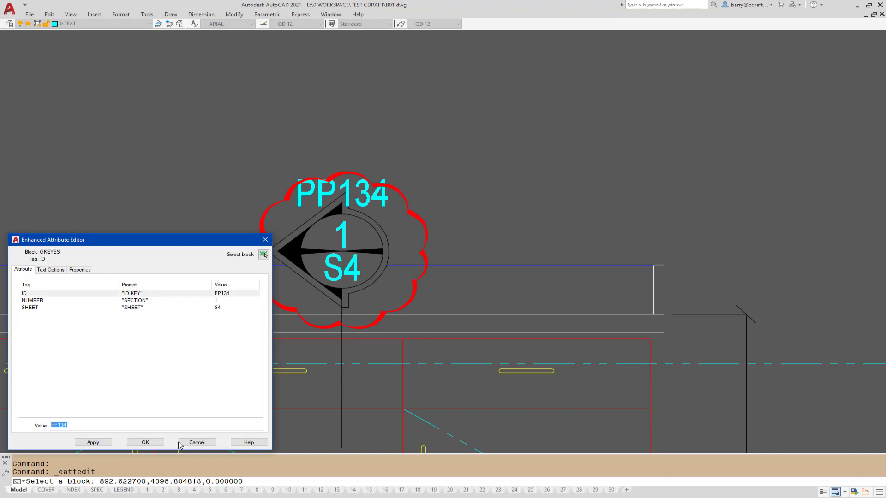
left_click(147, 443)
Stretch the right ends of the 30 and 6 height lines back to just beyond the 34 height dimension.
scroll(281, 320, "down", 5)
scroll(594, 242, "down", 3)
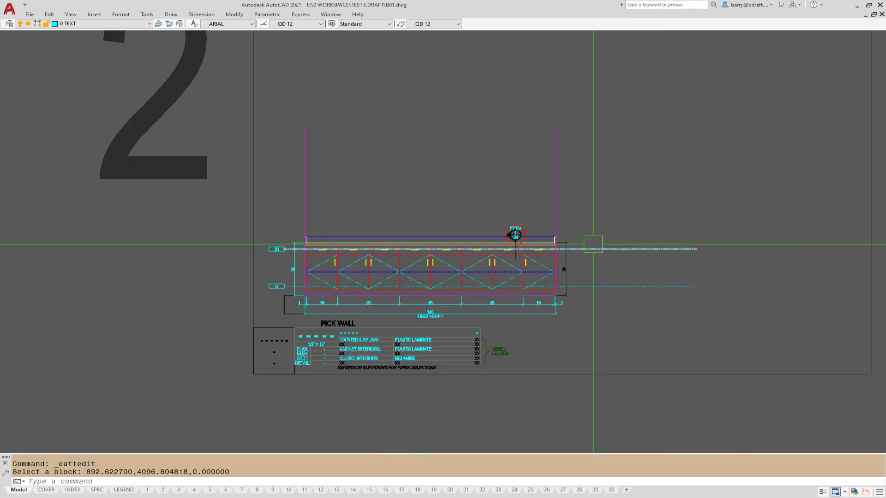
scroll(646, 271, "up", 3)
type("s")
key("Return")
left_click(768, 200)
left_click(725, 311)
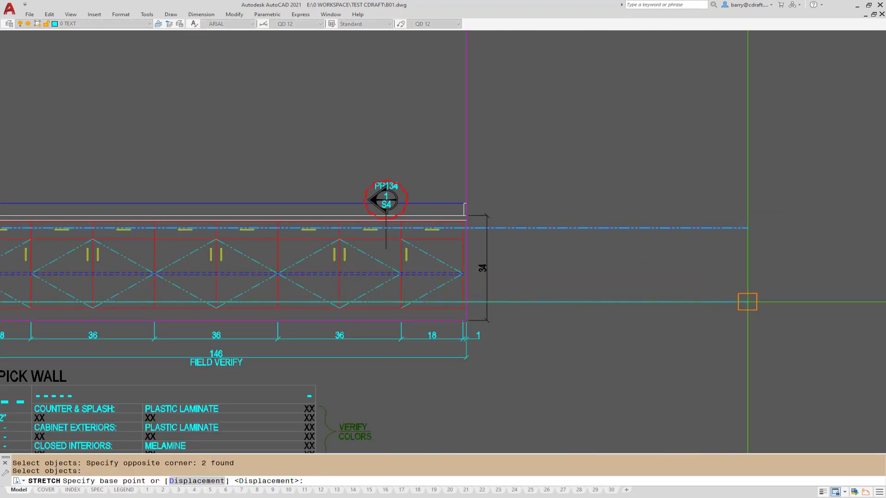
type("11")
key("Return")
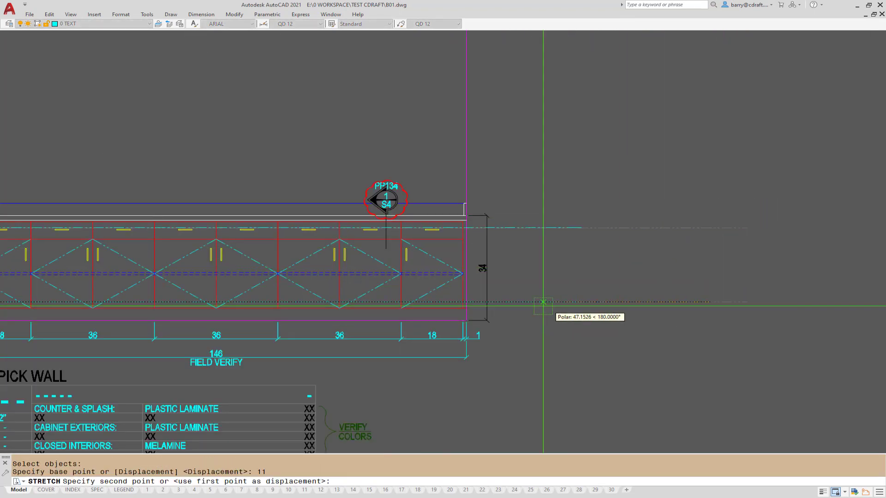
scroll(461, 299, "up", 5)
Scale the model view to 1/24x with the 212 zoom command.
scroll(524, 287, "down", 10)
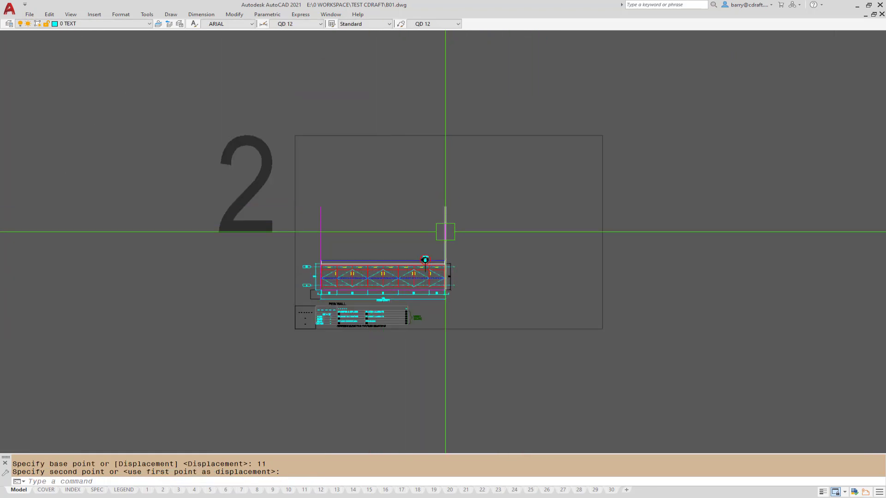
type("212")
key("Return")
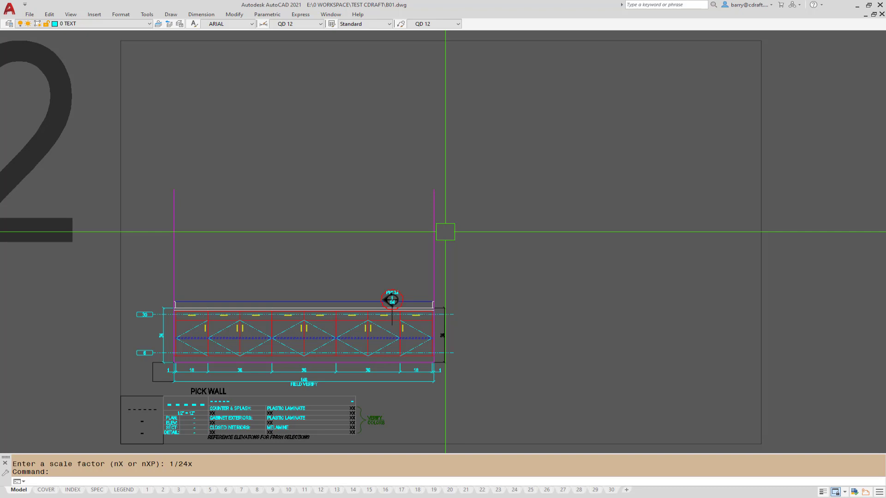